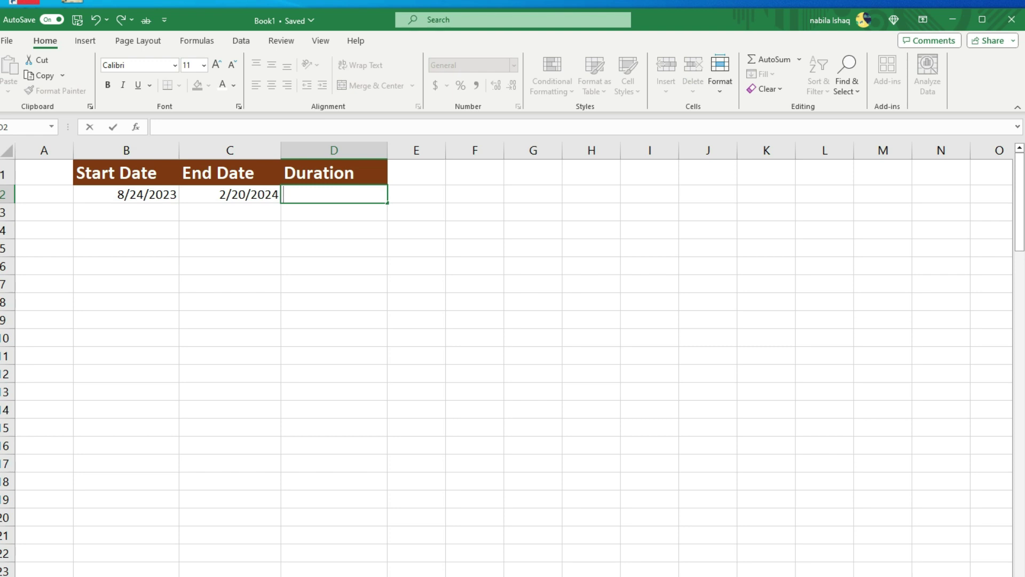
click(883, 392)
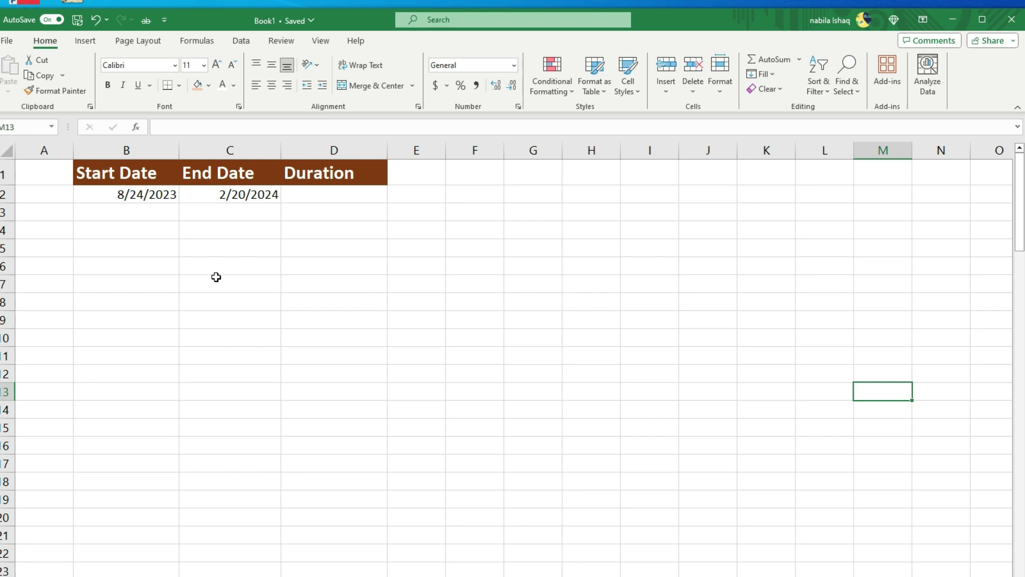
click(162, 194)
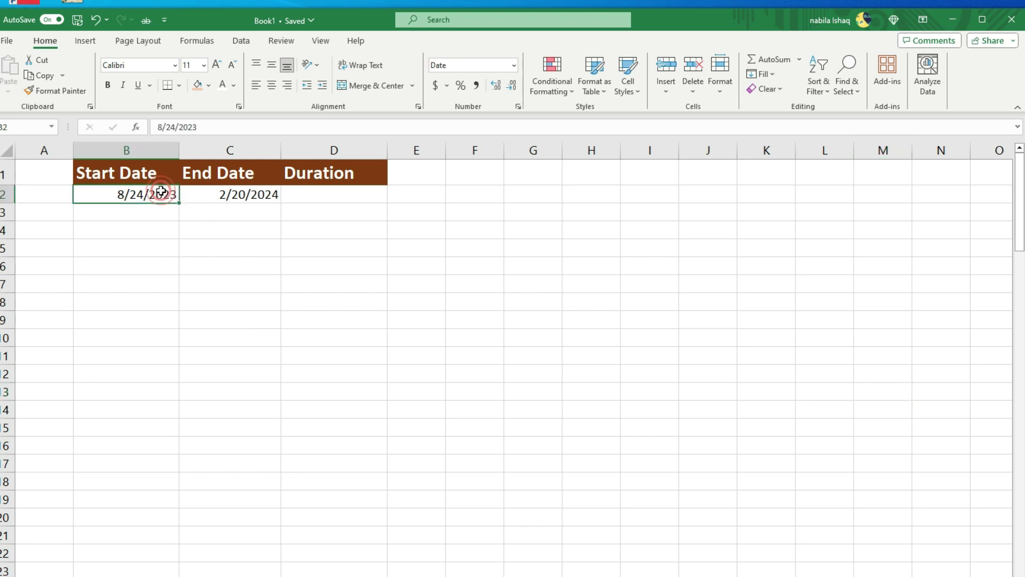
click(211, 199)
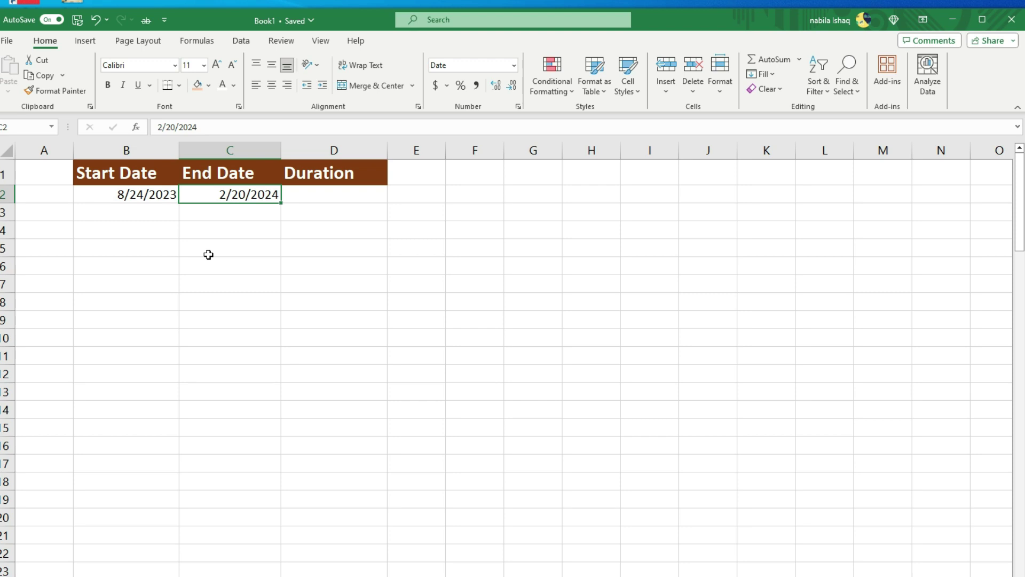
- Calculate the days between the start and end dates in D2 with the subtraction formula =C2-B2
click(331, 198)
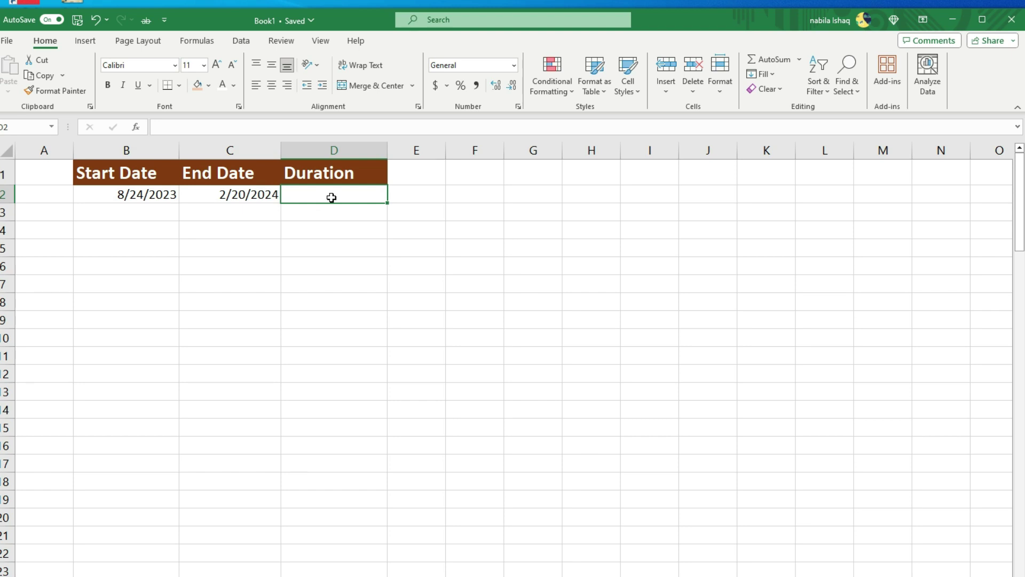
text(=)
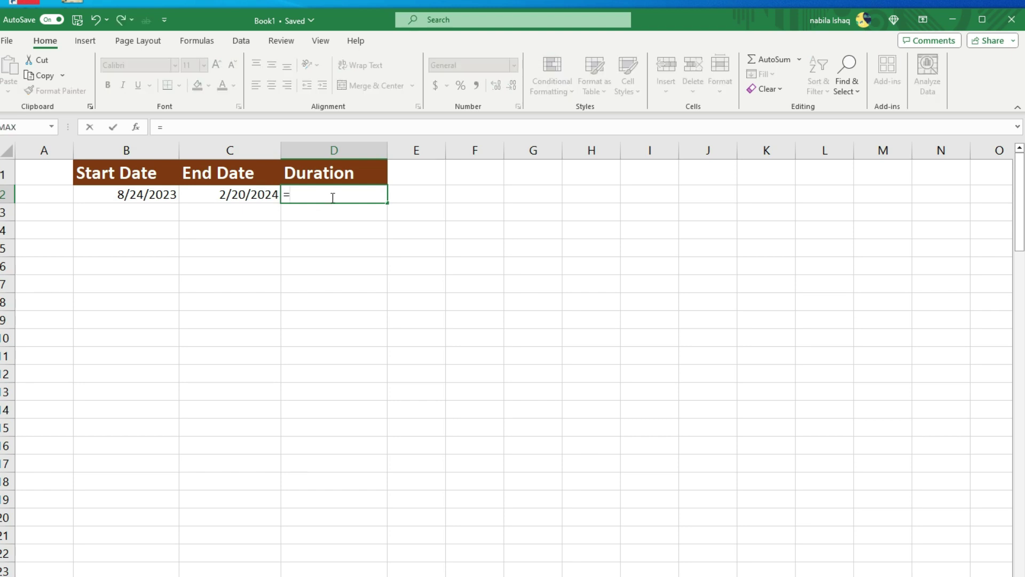
click(246, 191)
text(-)
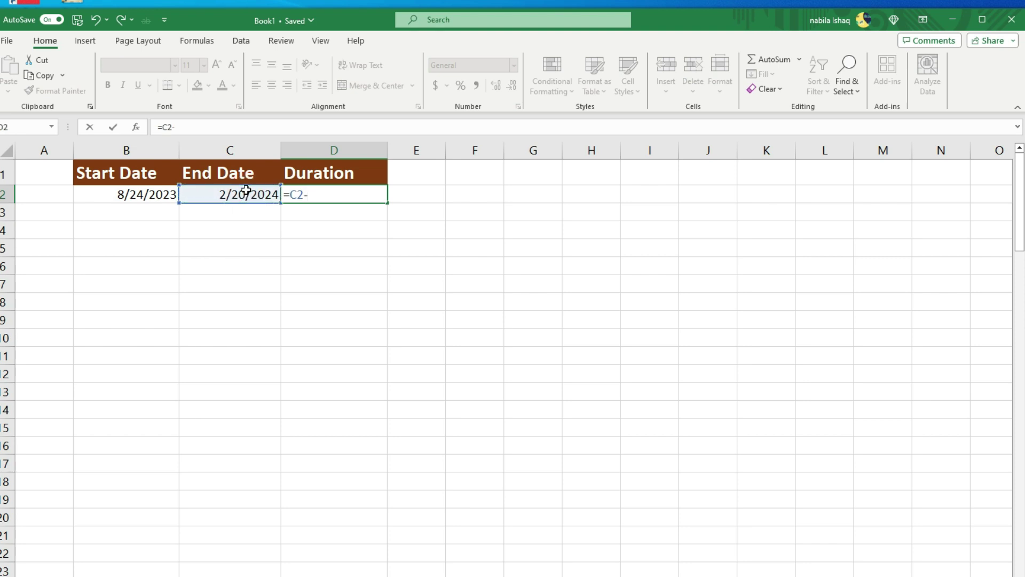
click(148, 198)
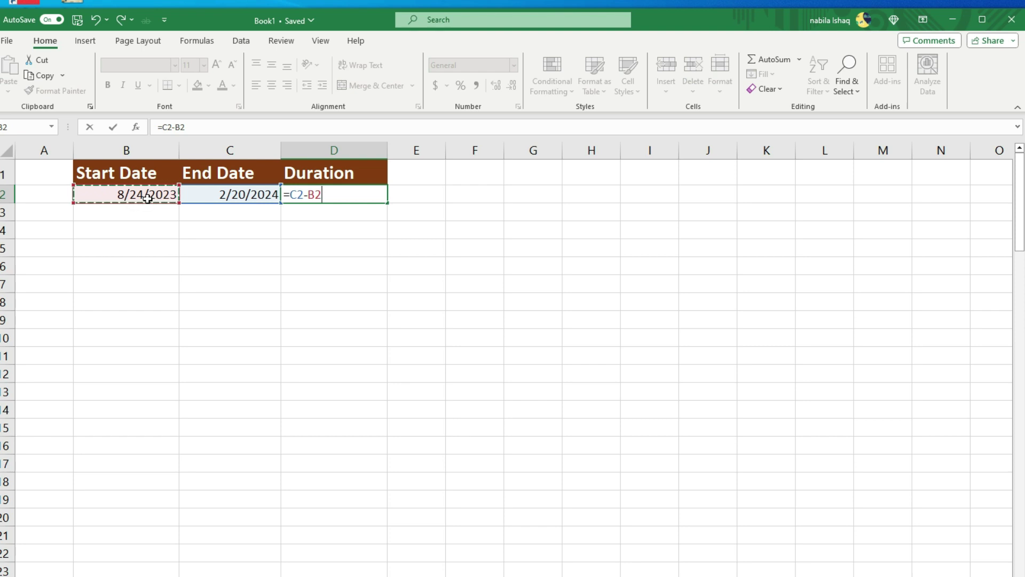
key(Return)
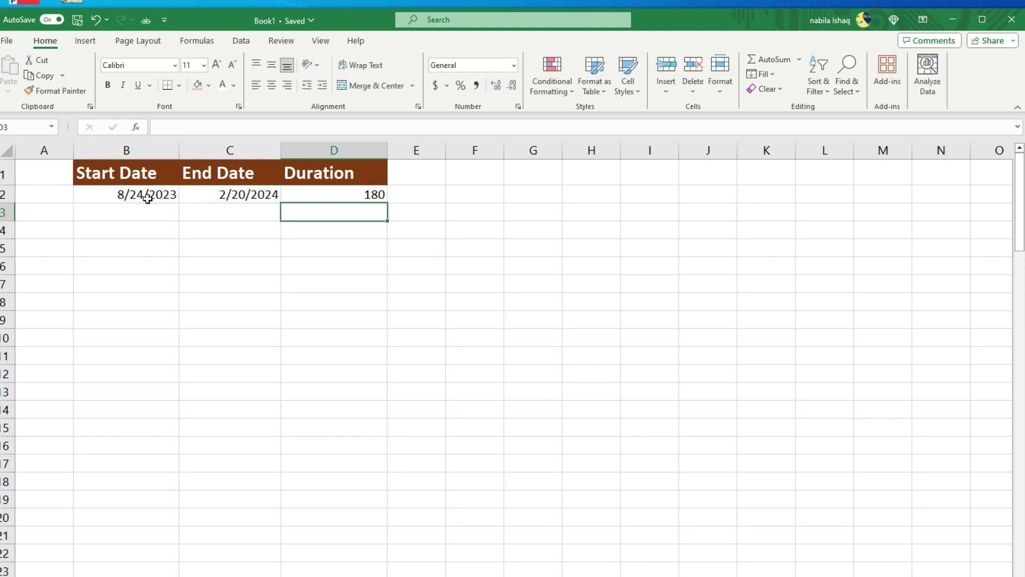
click(375, 259)
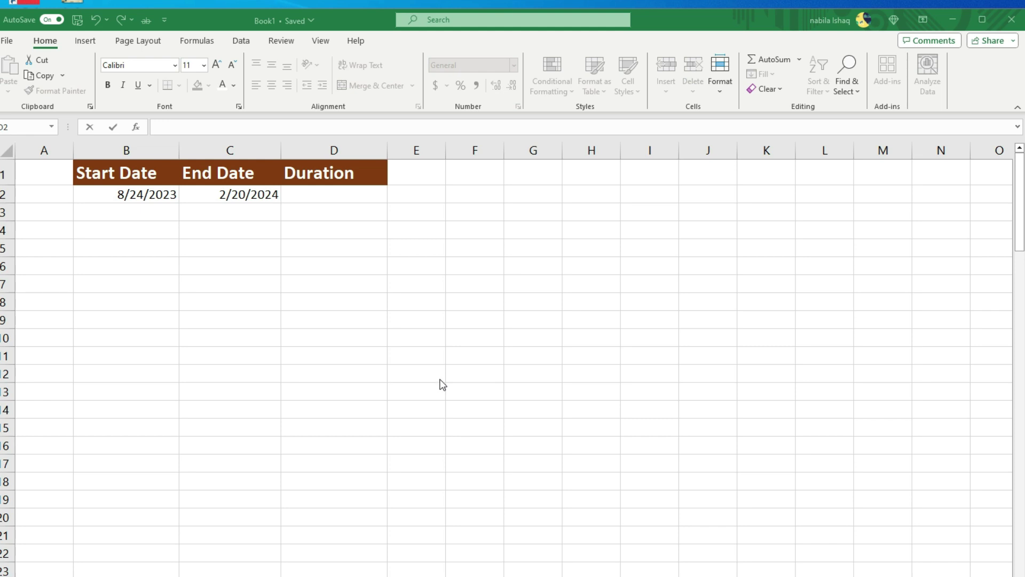
- Calculate the duration in the empty cell D2 with the DAYS function, entering =DAYS(C2,B2)
click(324, 199)
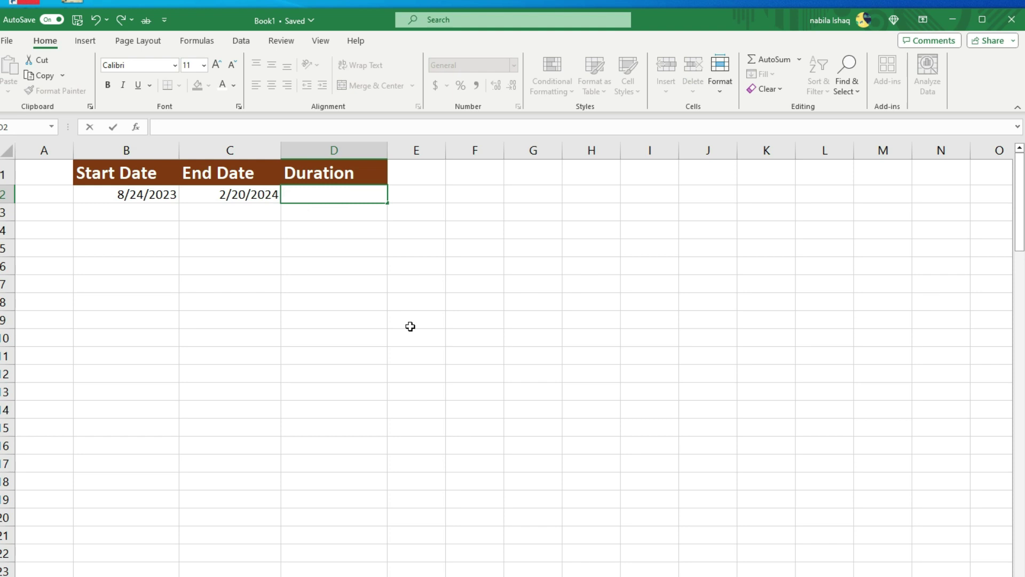
text(=)
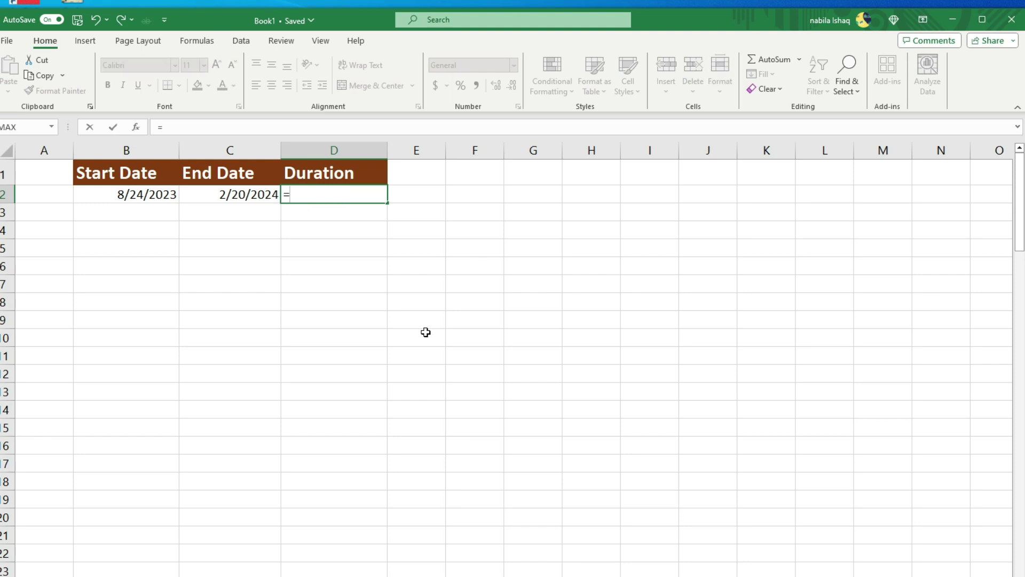
text(day)
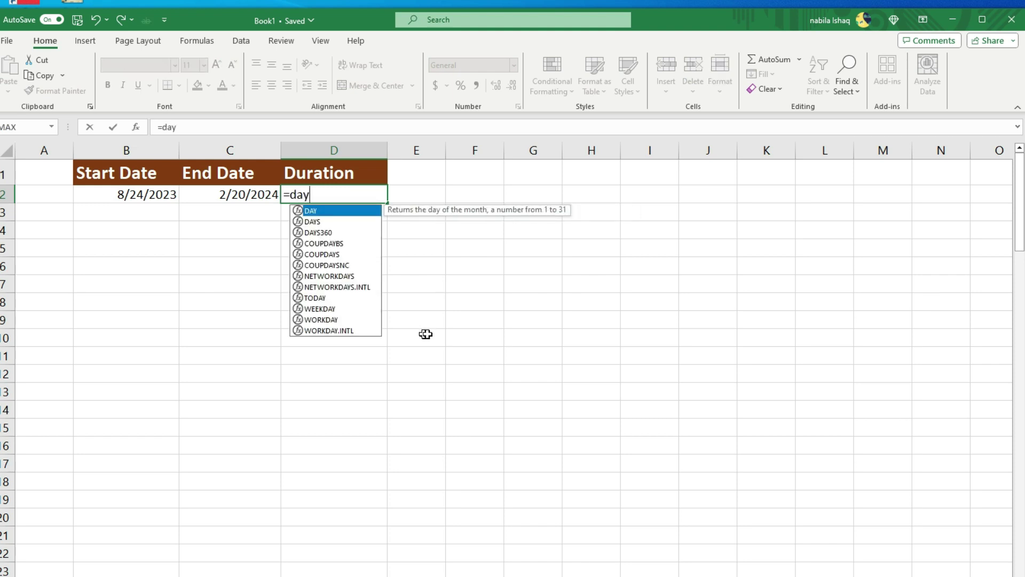
double_click(321, 221)
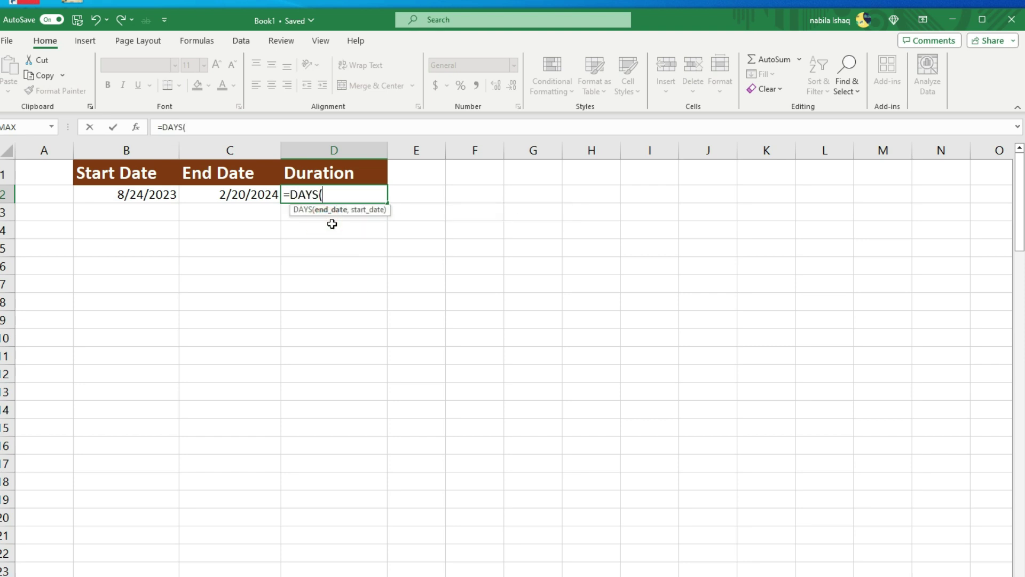
click(244, 195)
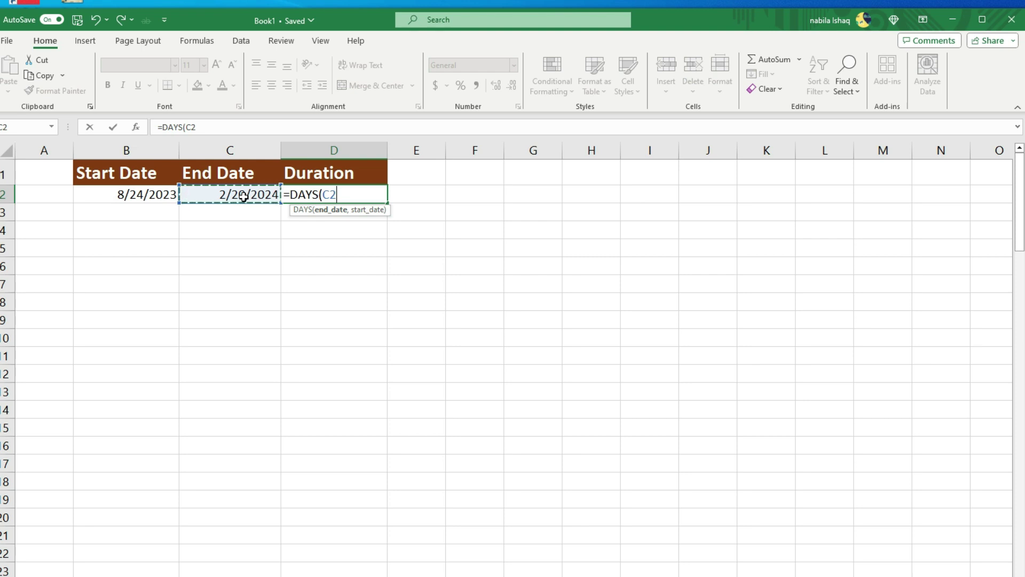
text(,)
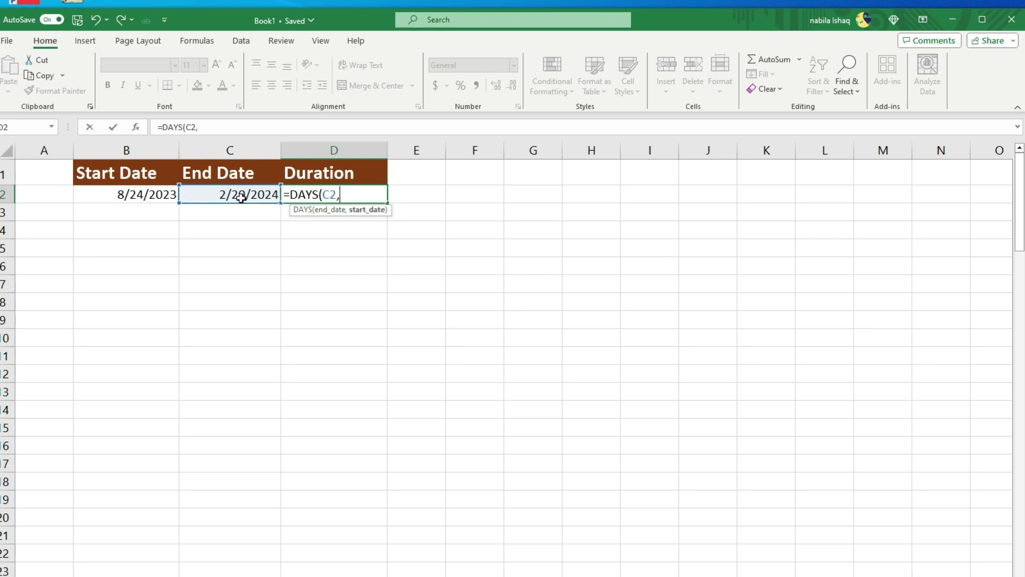
click(140, 196)
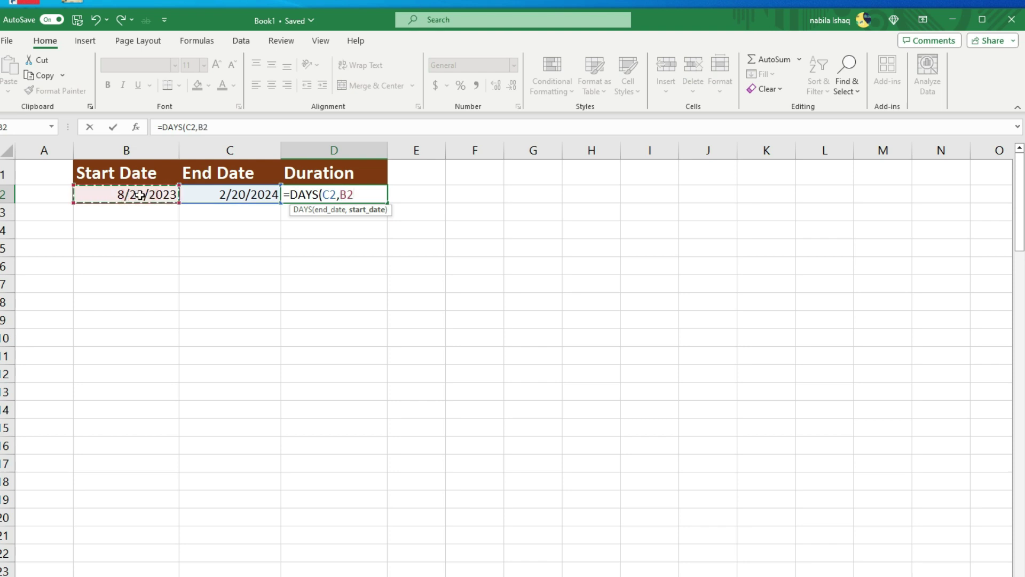
text())
key(Return)
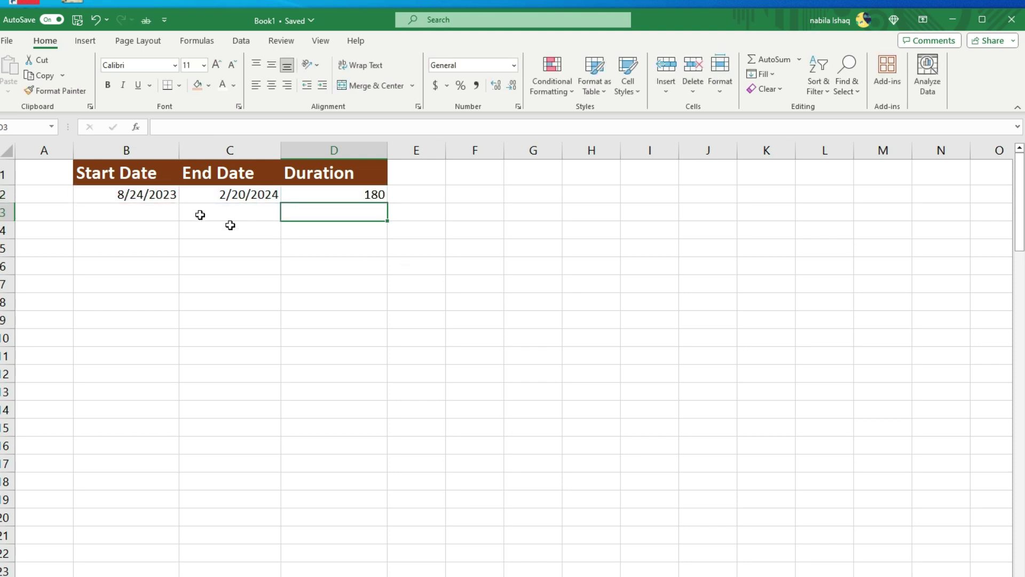
click(175, 197)
drag(175, 197, 314, 192)
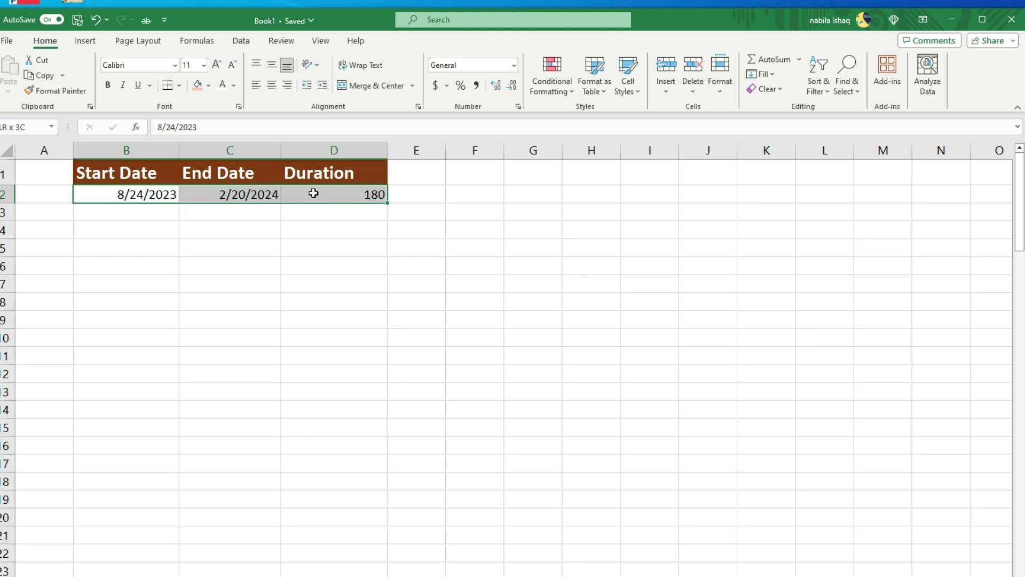
click(286, 297)
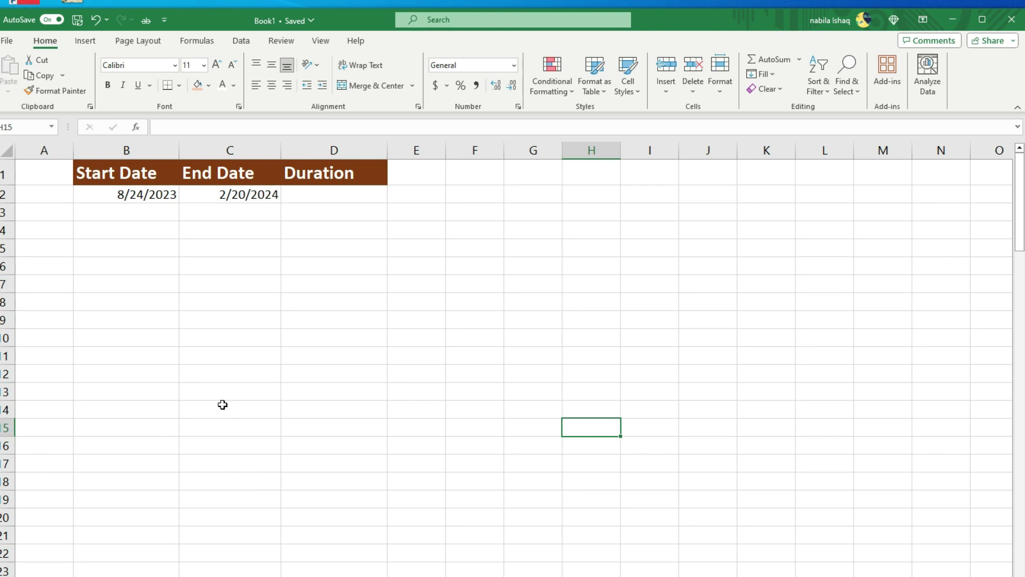
- Calculate the duration in days in the empty cell D2 with the formula =DATEDIF(B2,C2,"d")
click(350, 191)
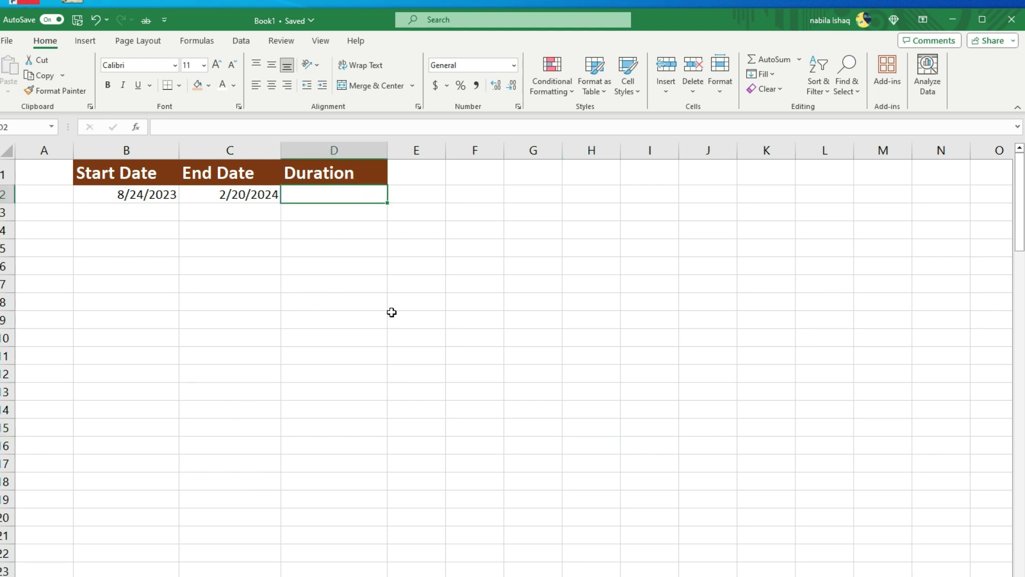
text(=Da)
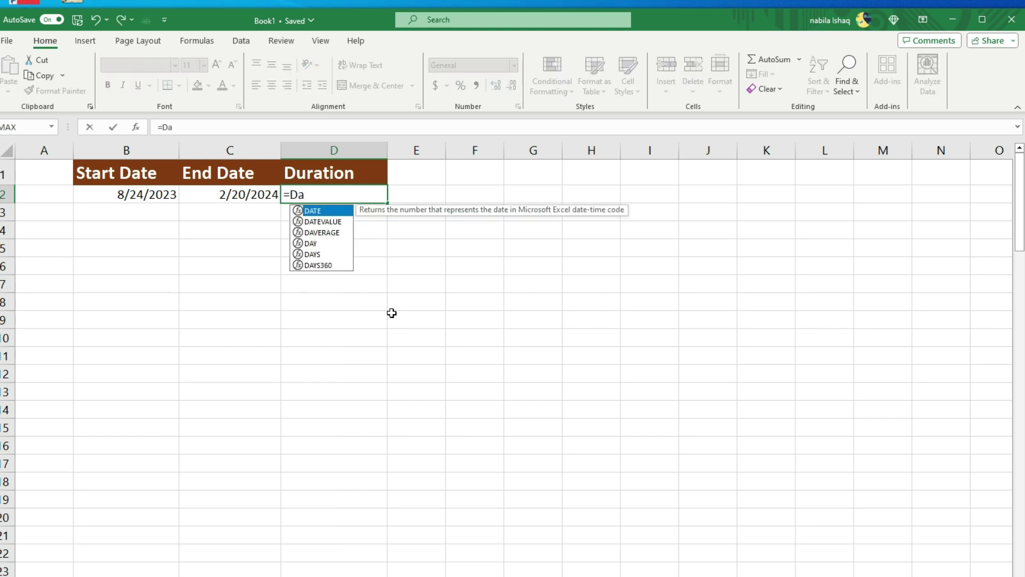
text(tedif()
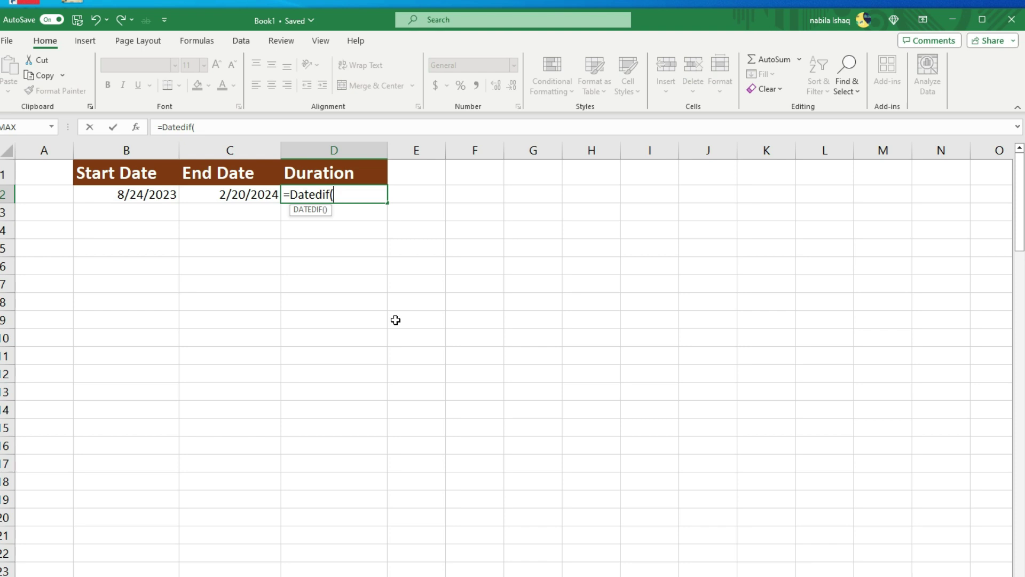
click(119, 196)
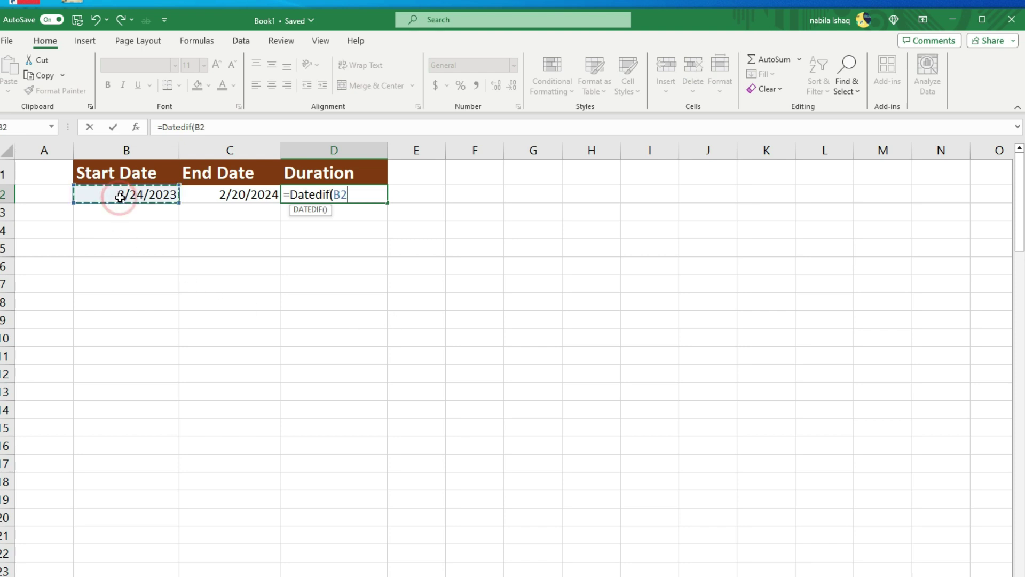
text(,)
click(223, 198)
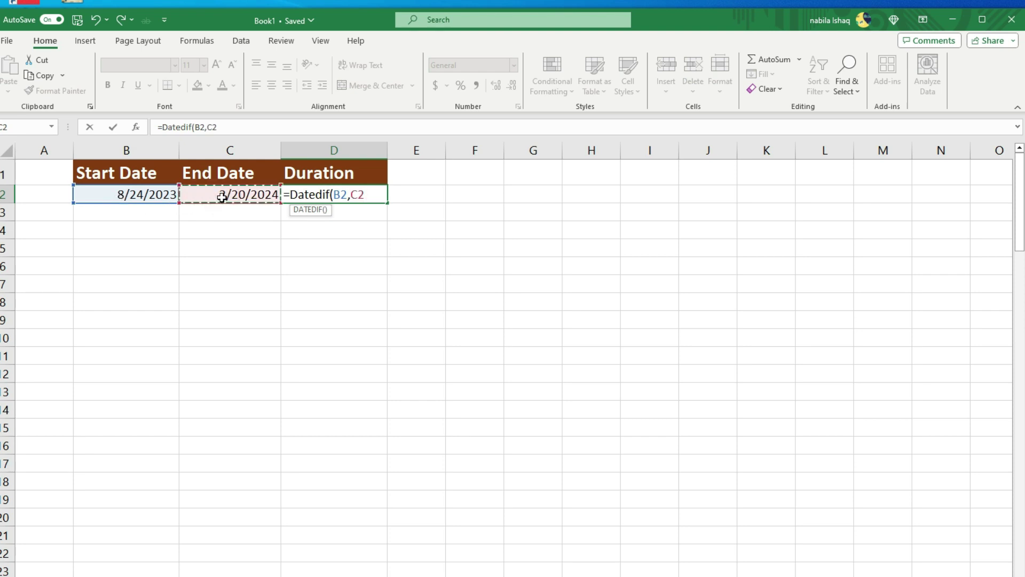
text(,)
click(374, 193)
text(d)
click(389, 194)
text())
key(Return)
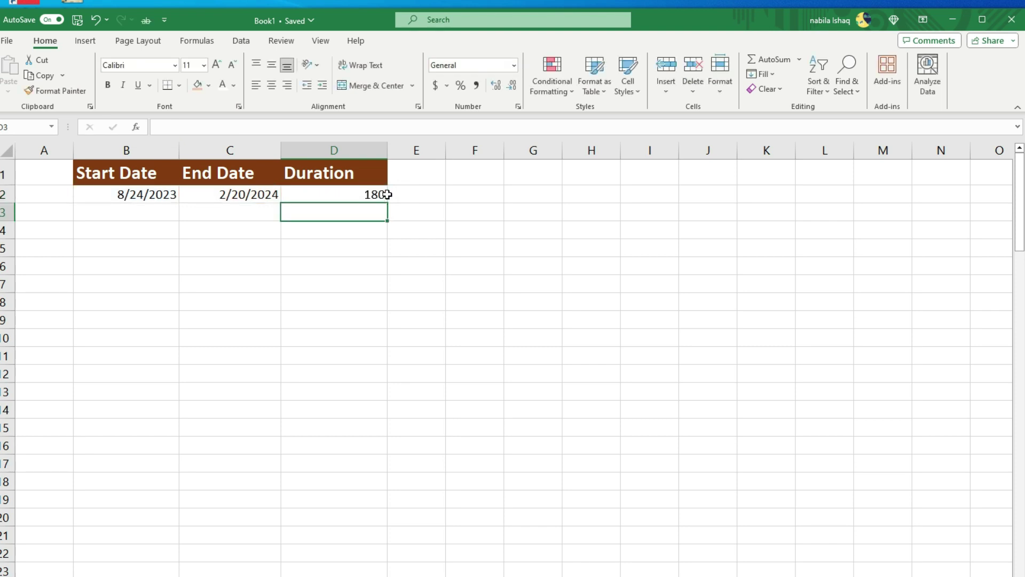
- Examine the arguments of the DATEDIF formula in the Duration cell D2
click(374, 236)
click(341, 205)
click(365, 194)
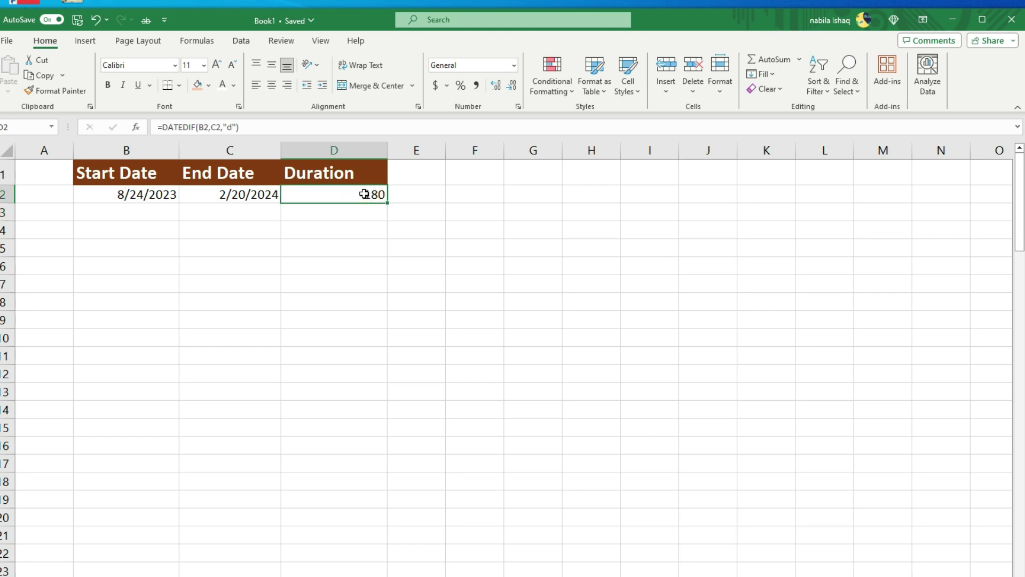
double_click(365, 194)
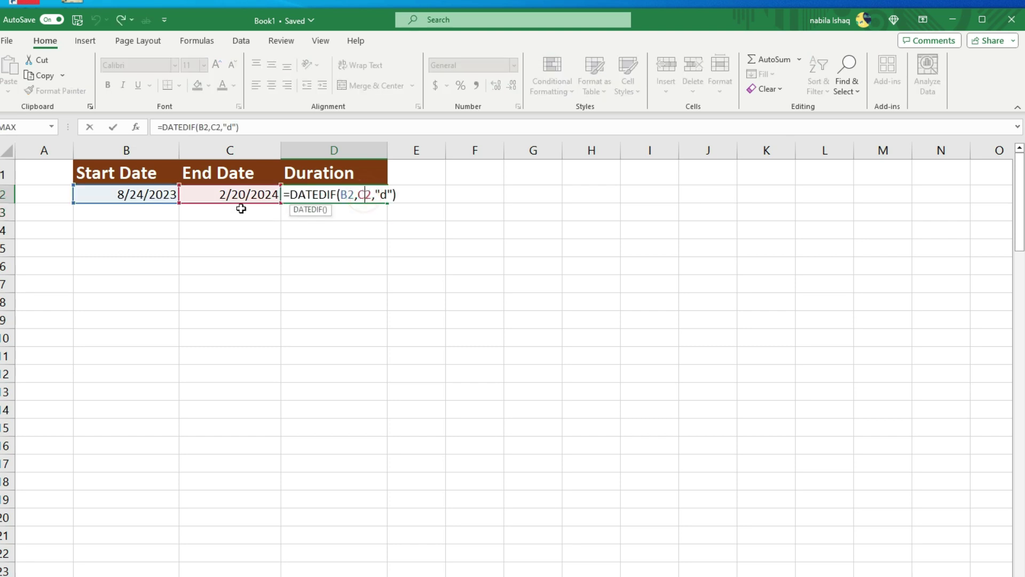
click(405, 195)
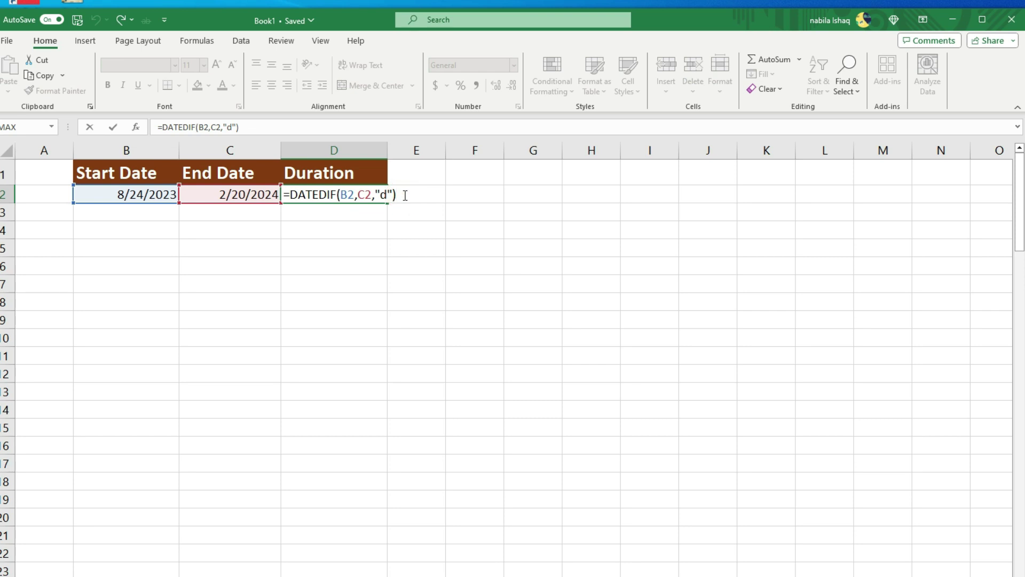
key(Return)
click(393, 335)
click(511, 550)
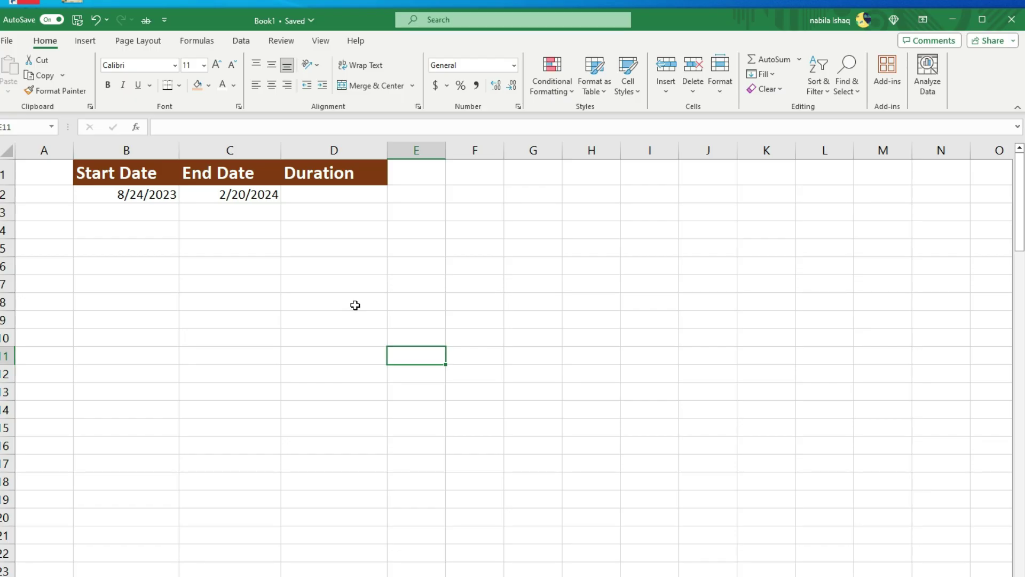
- Calculate the days from the start date to the current date in the empty cell D2 with the formula =TODAY()-B2
click(323, 194)
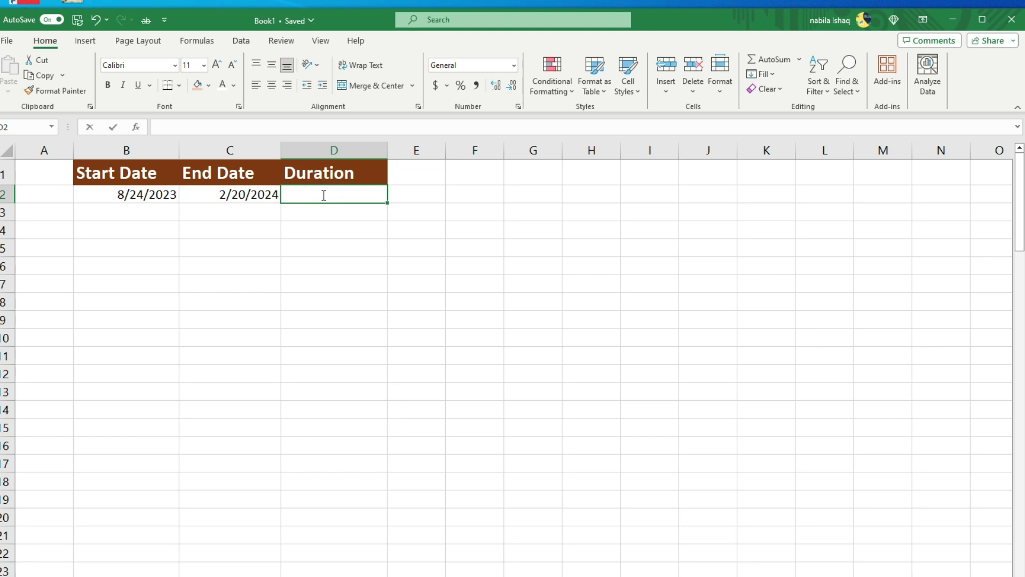
text(=)
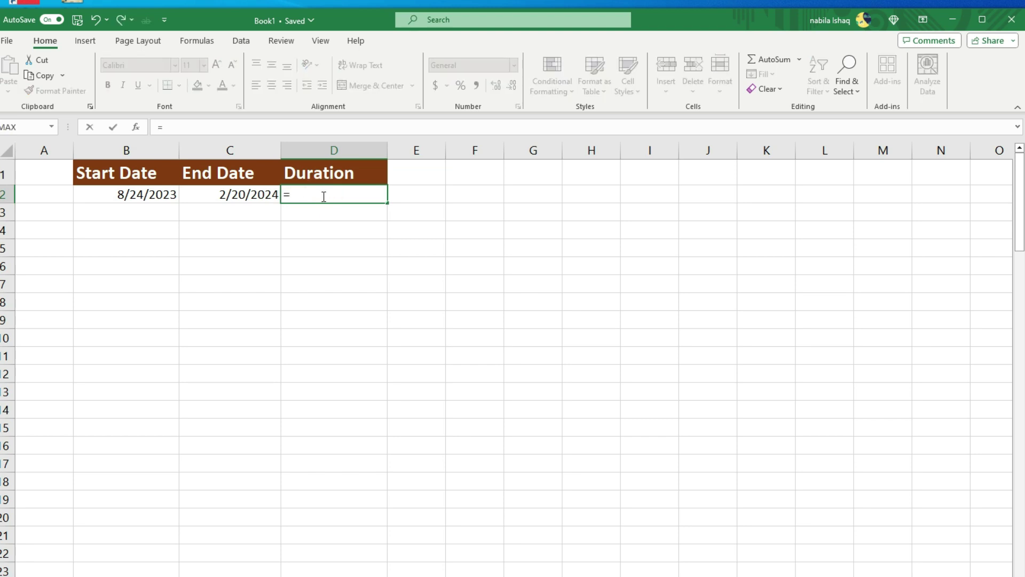
text(tod)
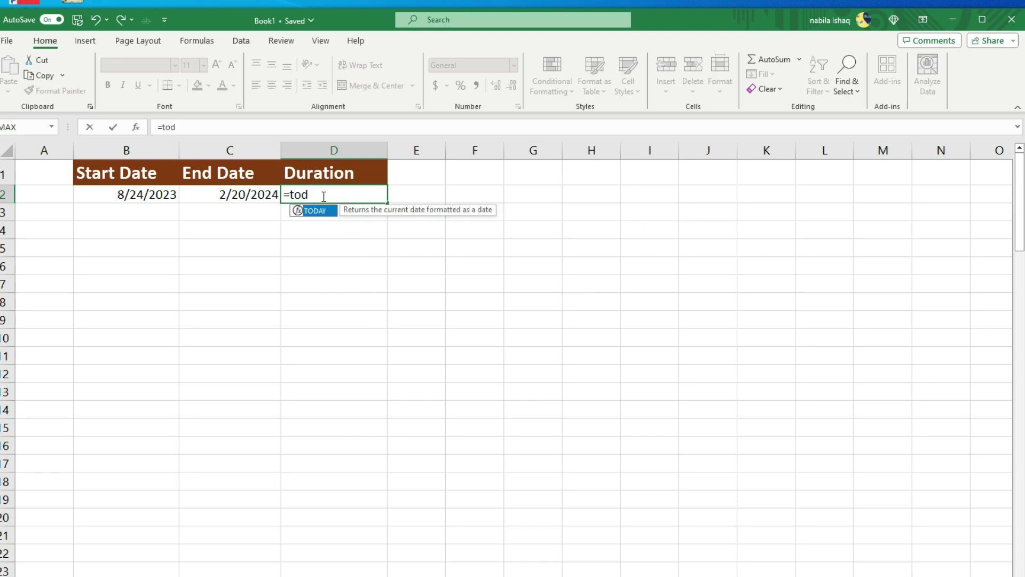
double_click(326, 211)
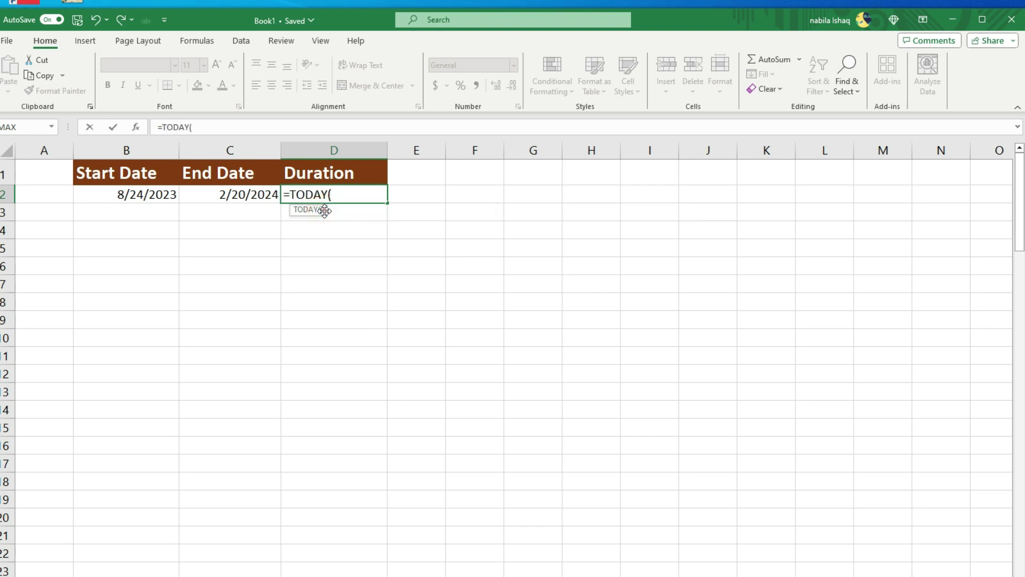
text()-)
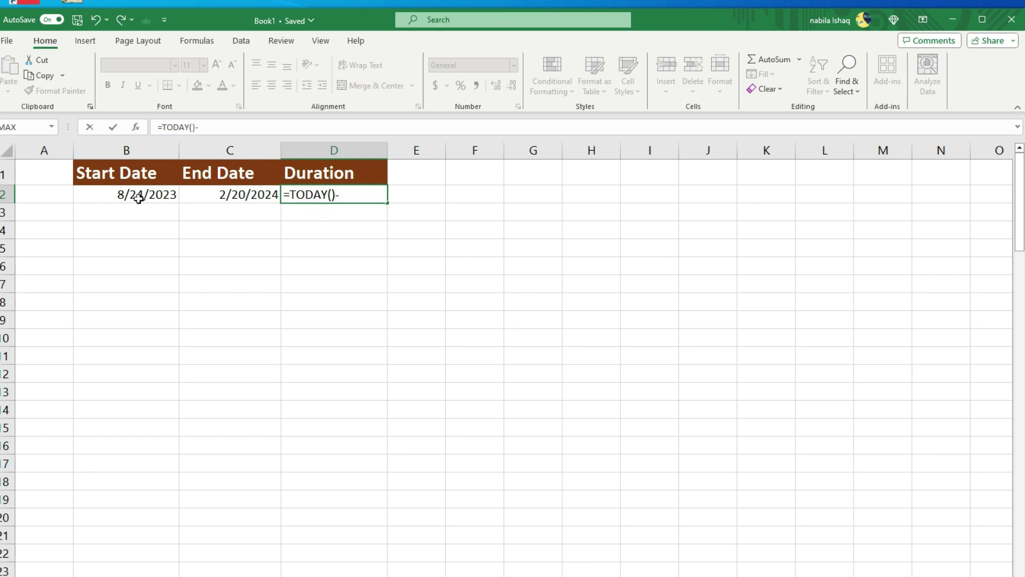
click(138, 198)
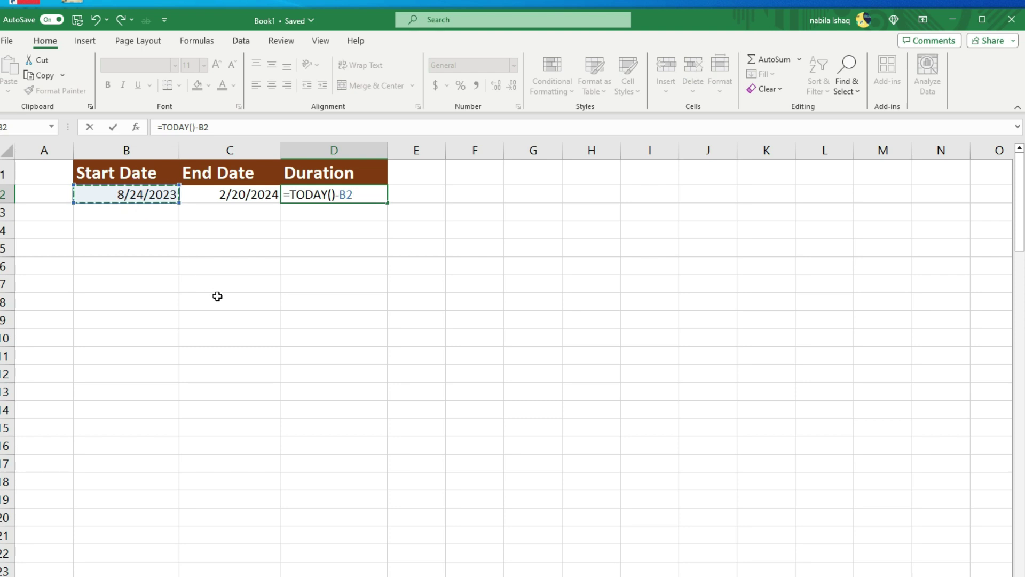
key(Return)
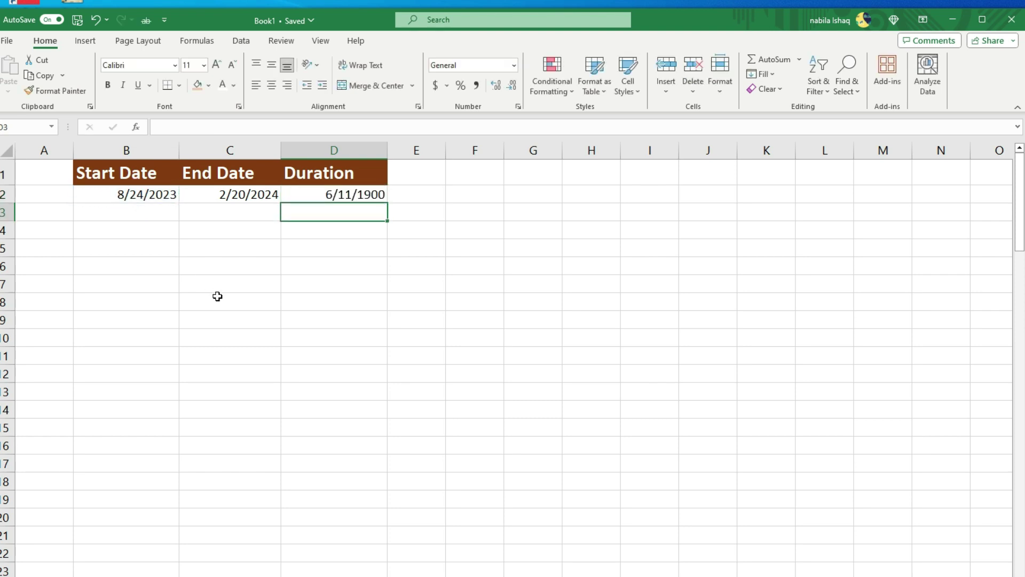
- Change the number format of the =TODAY()-B2 result in D2 to General
click(356, 194)
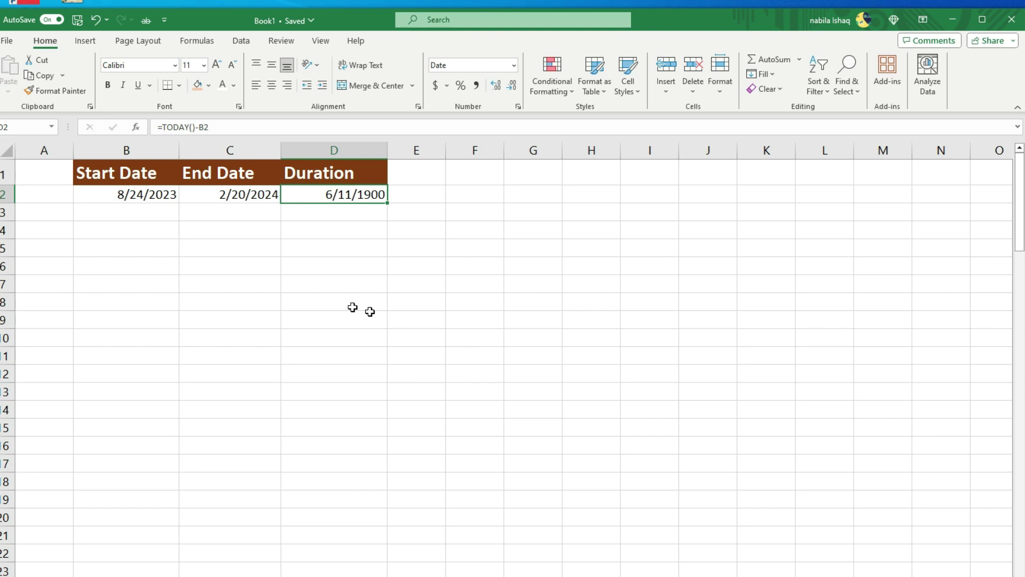
click(513, 65)
click(482, 89)
click(426, 269)
- Clear D2 and calculate the days remaining until the end date there with the formula =C2-TODAY()
click(354, 197)
key(BackSpace)
click(347, 502)
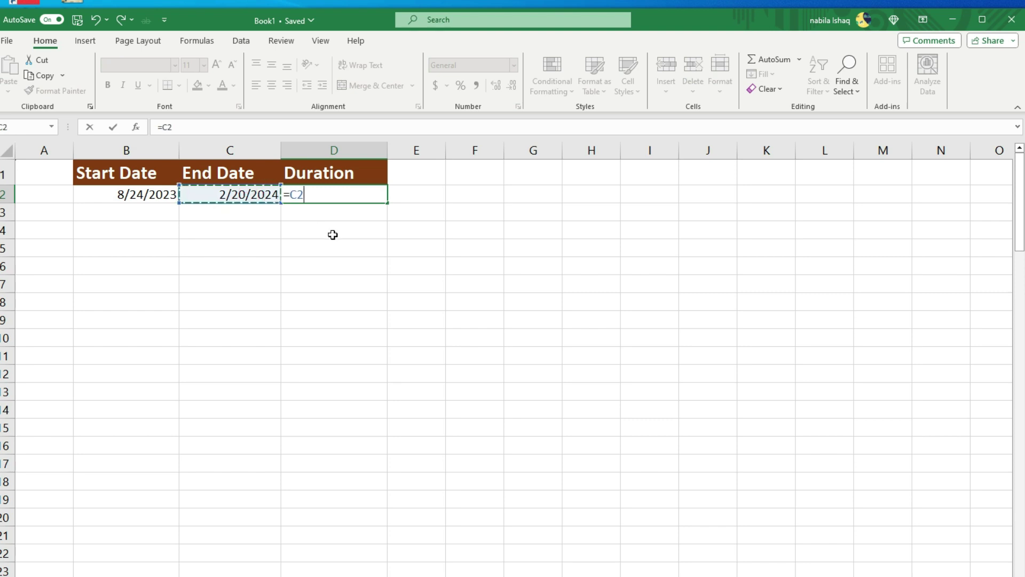
text(-Toda)
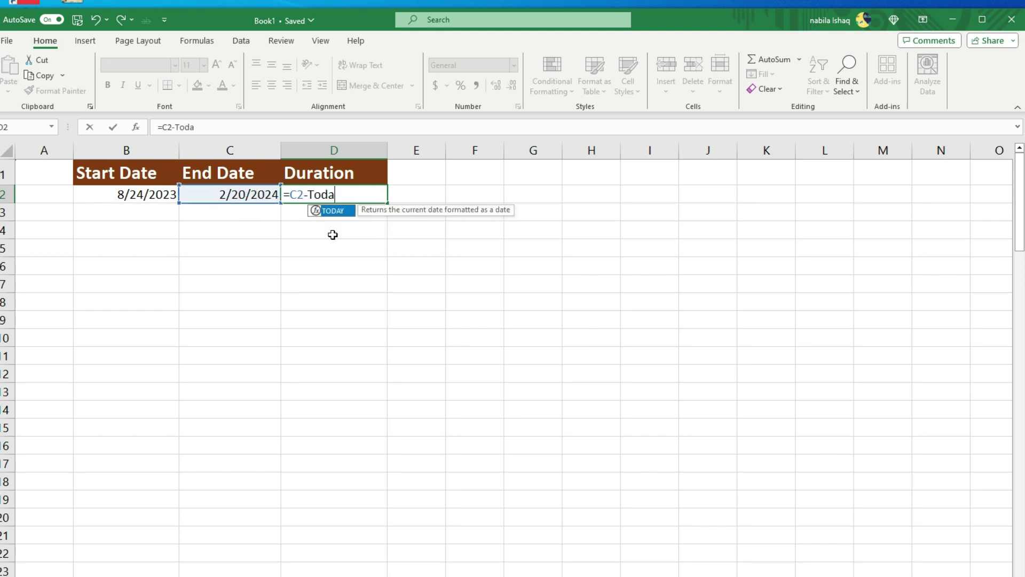
double_click(326, 212)
text())
key(Return)
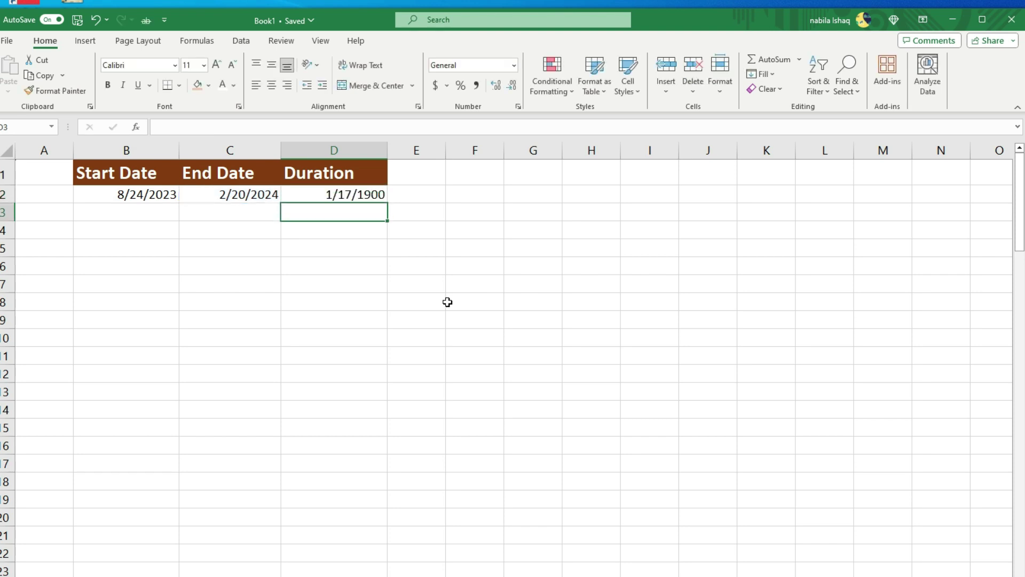
- Set the number format of the =C2-TODAY() result in D2 to General
click(346, 195)
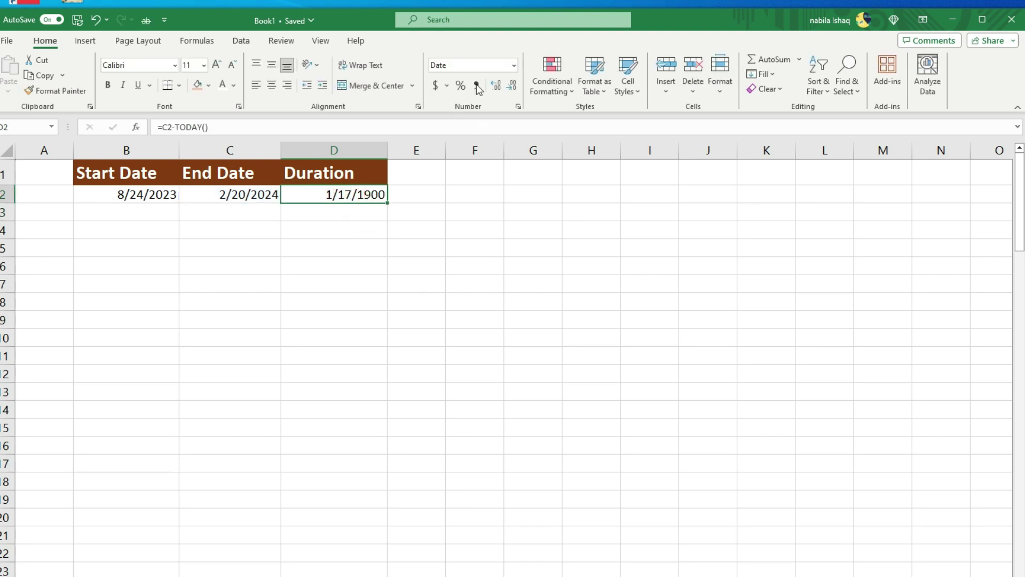
click(516, 65)
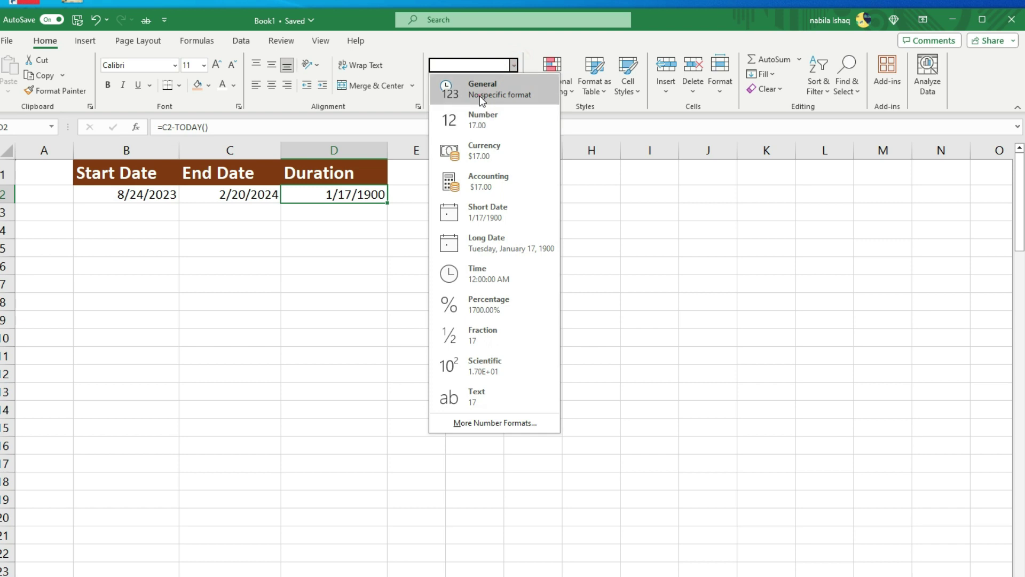
click(480, 95)
click(400, 282)
click(328, 197)
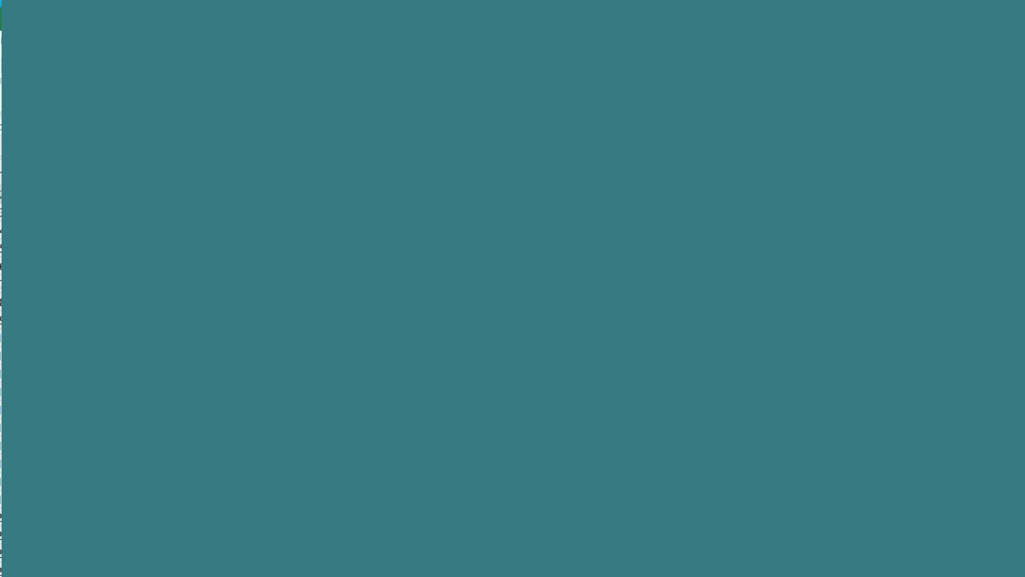